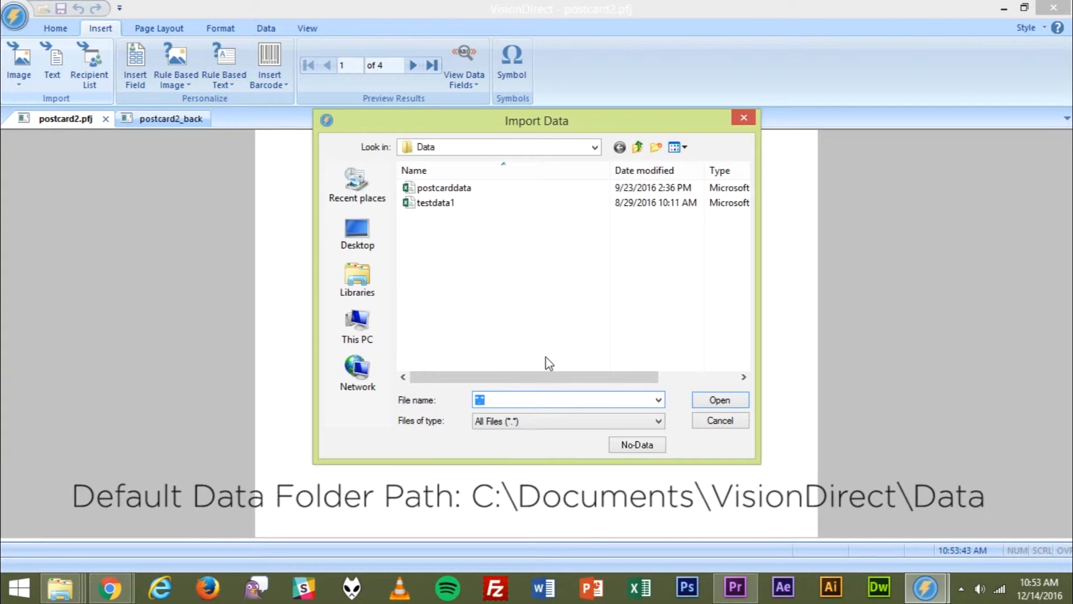
Step: Choose the postcarddata file for the data import, keeping the file type at All Files (*.*)
left_click(580, 421)
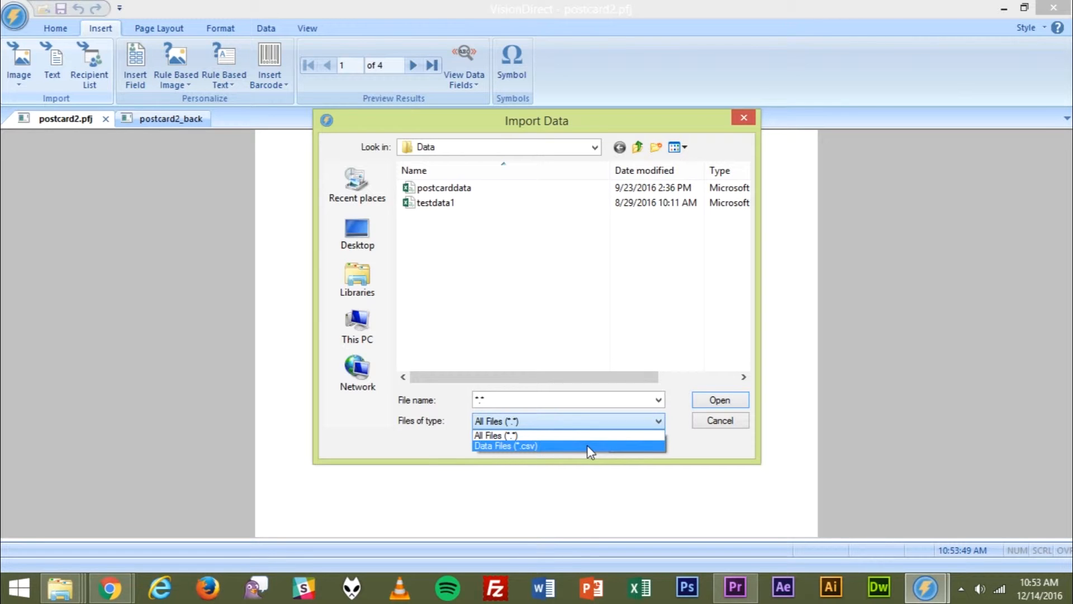
left_click(586, 437)
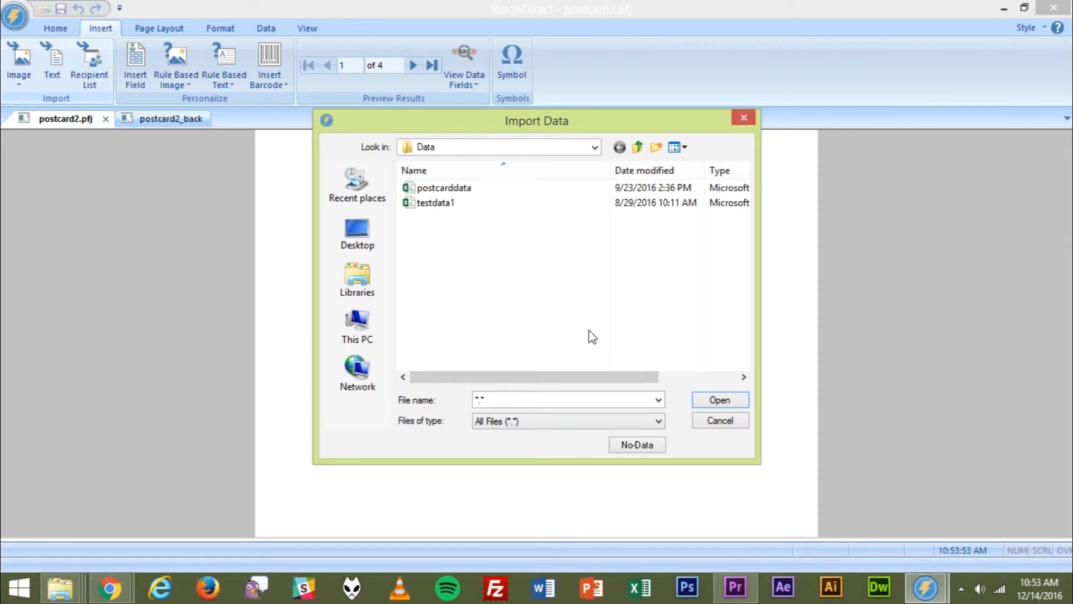
left_click(502, 190)
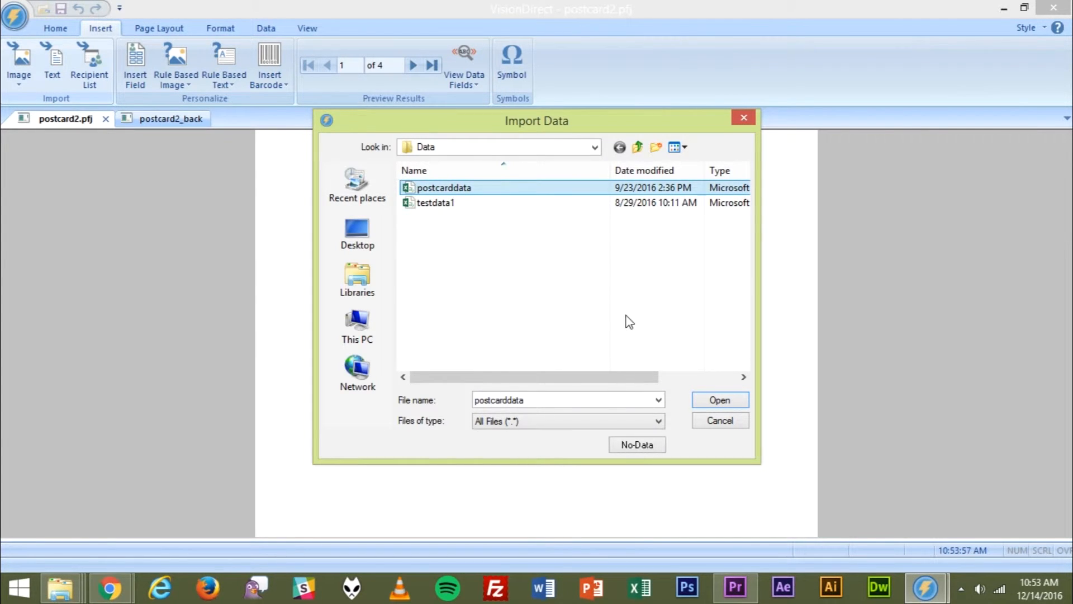
left_click(722, 401)
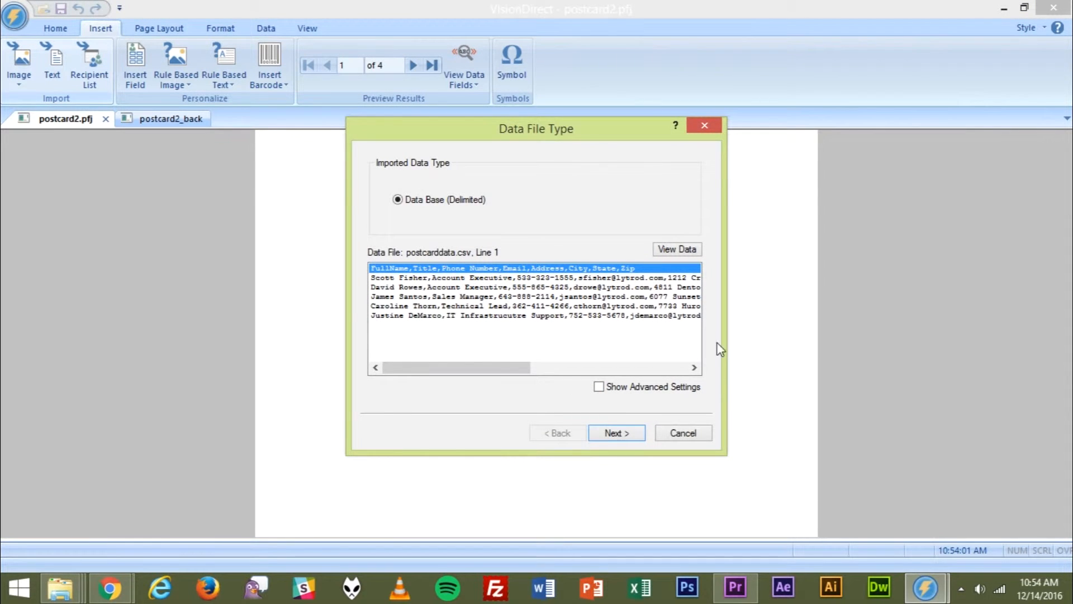
Step: View the full contents of postcarddata.csv, checking the header line and the first record
left_click(682, 252)
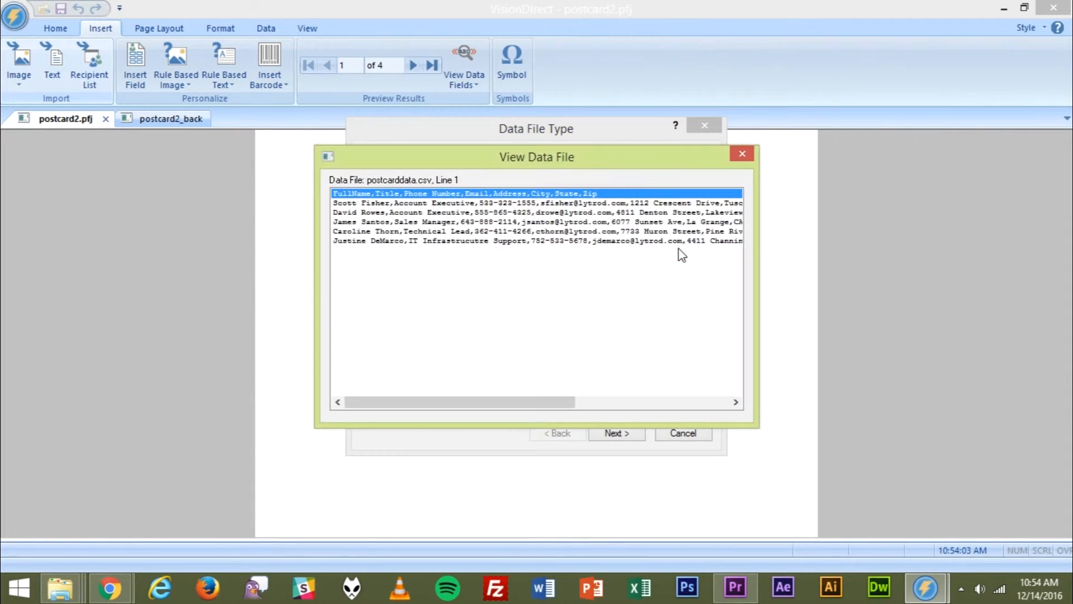
left_click(591, 204)
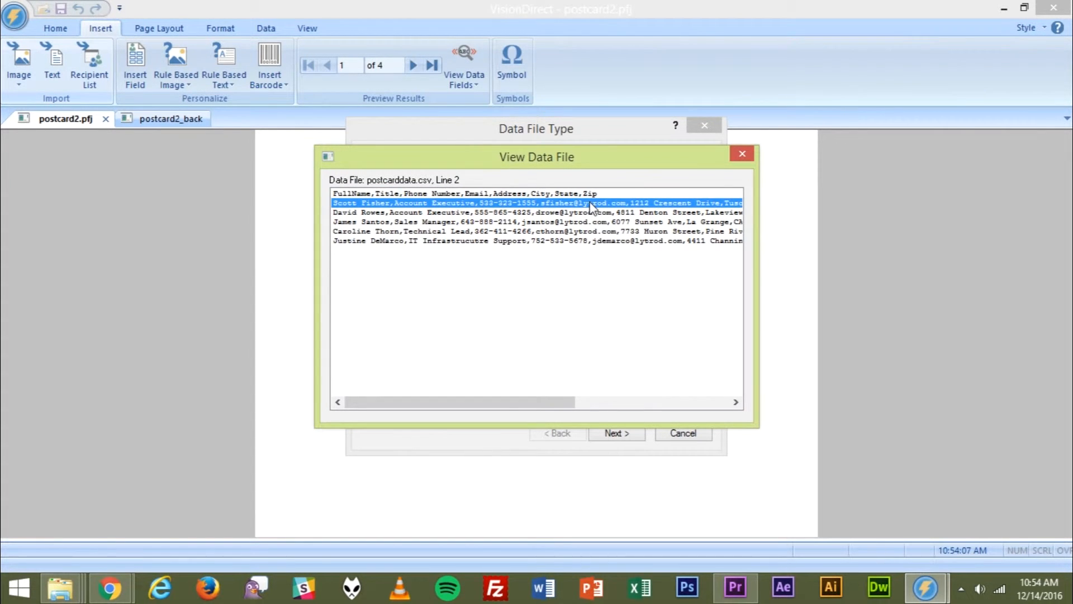
left_click(641, 194)
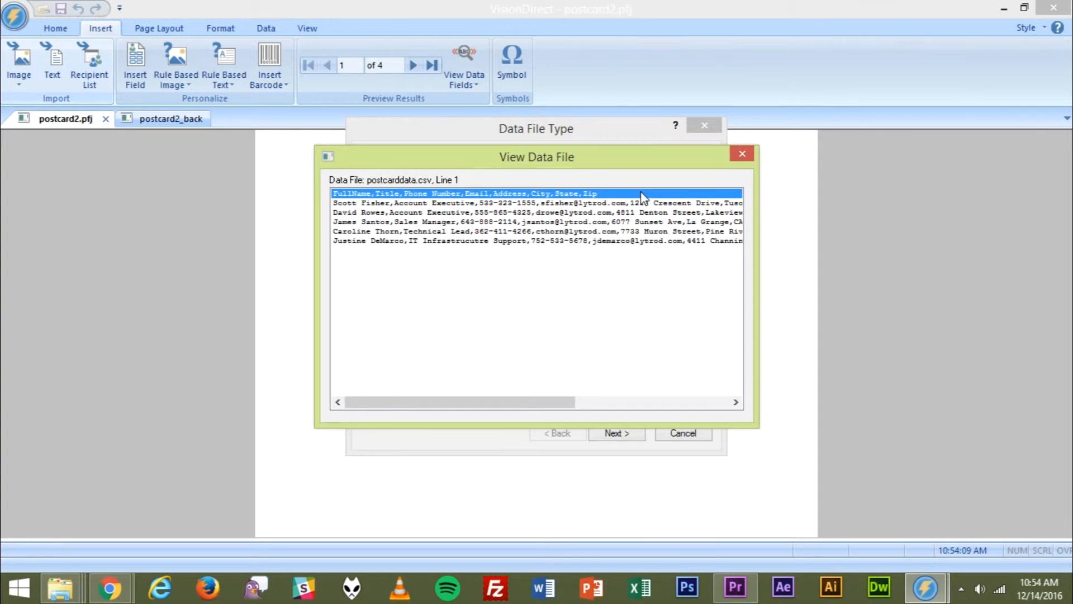
left_click(748, 157)
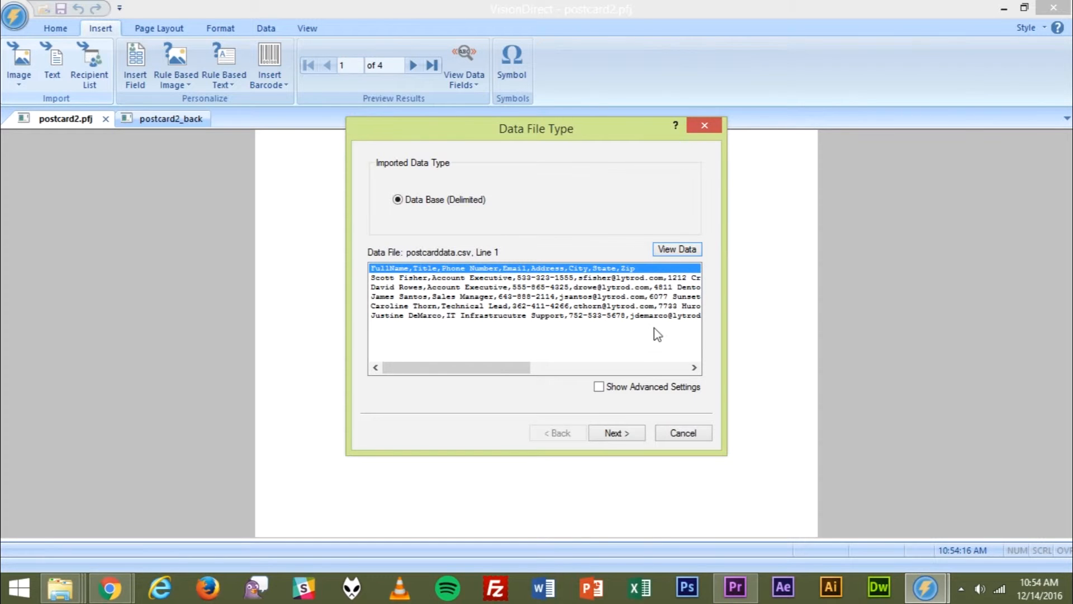
Step: Continue the import with the Data Base (Delimited) type, leaving the advanced settings hidden
left_click(599, 387)
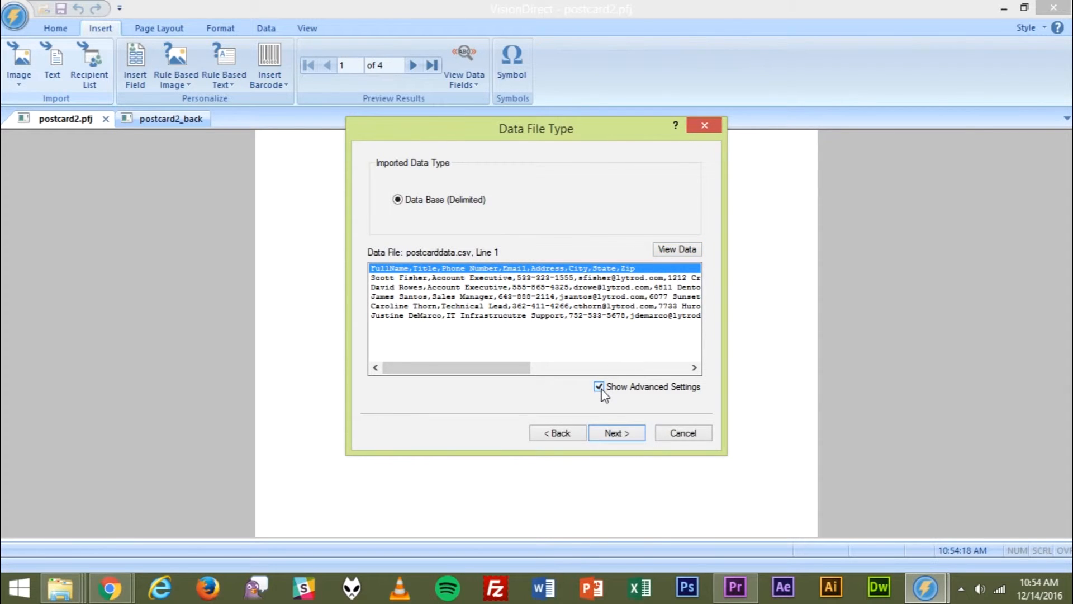
left_click(599, 387)
left_click(617, 432)
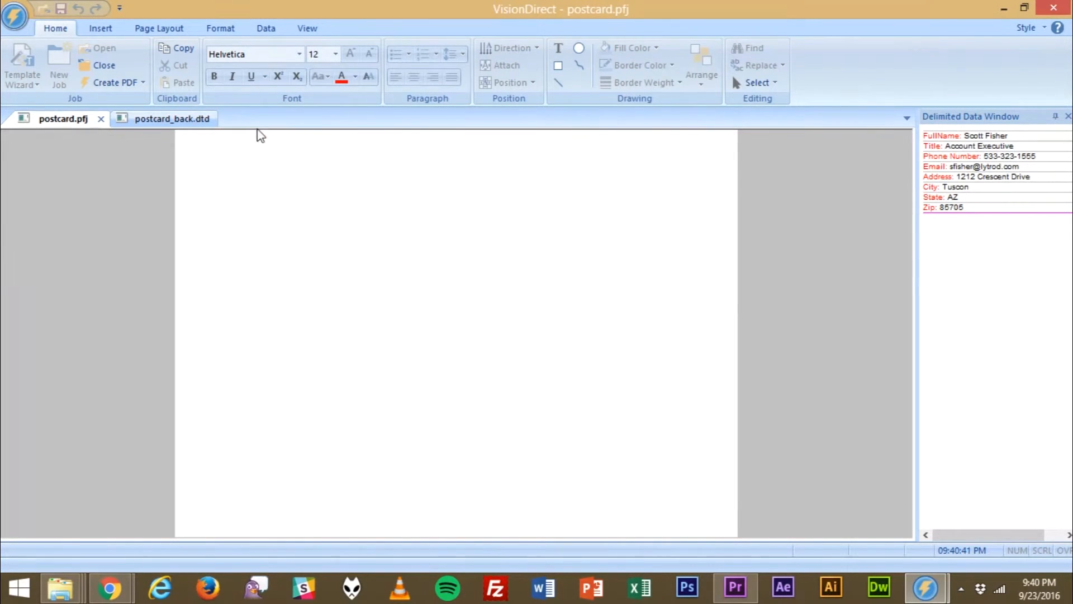
Step: Import the Real_Estate_Sales_Postcard_Front_5x7 image onto the front page of the postcard
left_click(110, 28)
left_click(18, 67)
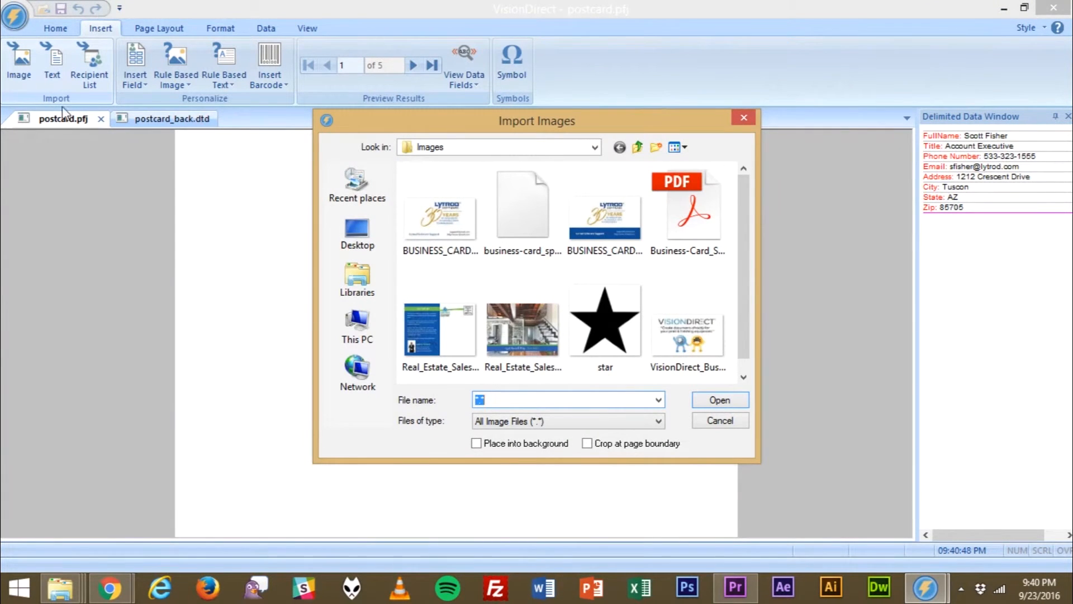
left_click(515, 320)
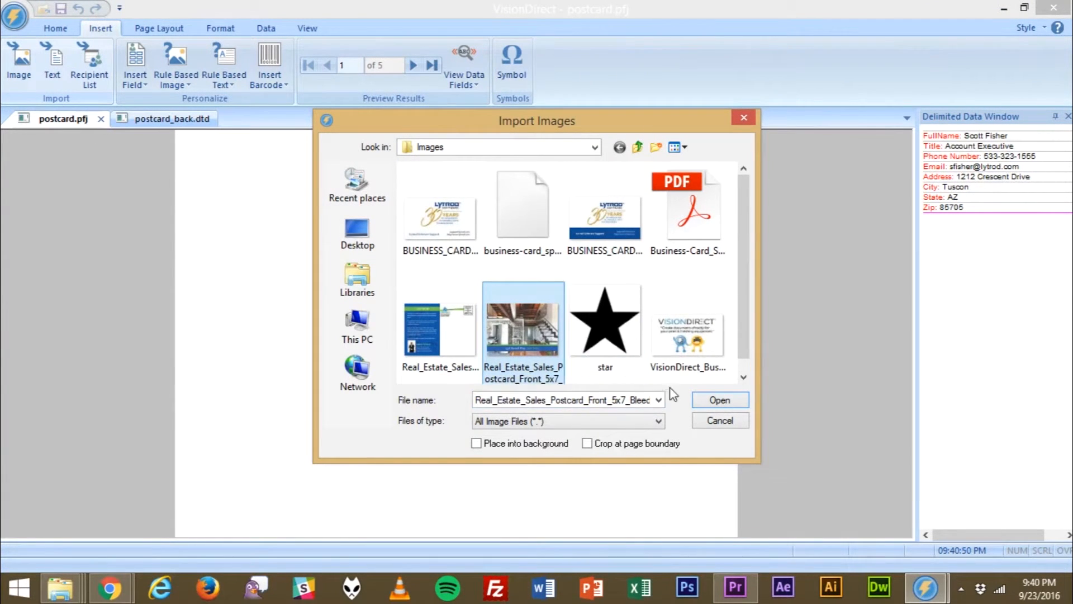
left_click(708, 399)
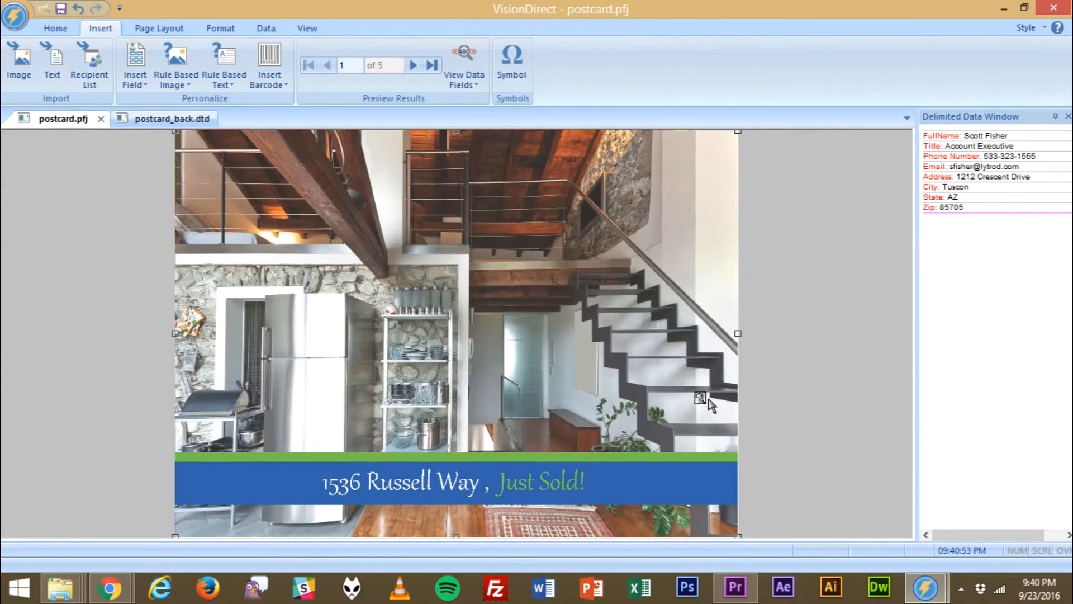
Step: Import the Real_Estate_Sales_Postcard_Back_5x7 image onto the postcard_back page
left_click(147, 119)
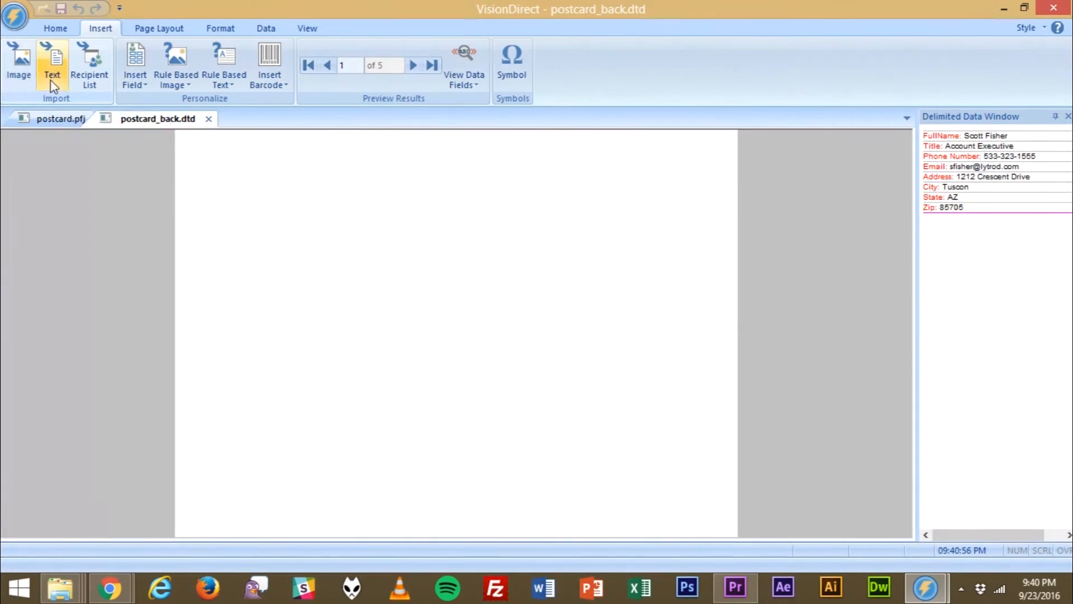
left_click(19, 62)
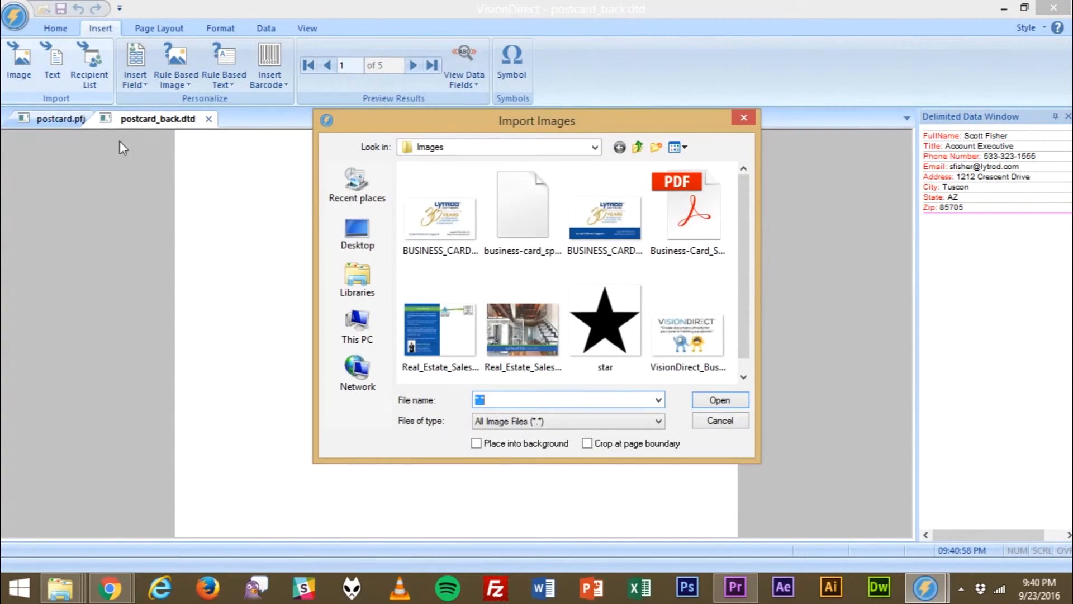
left_click(429, 321)
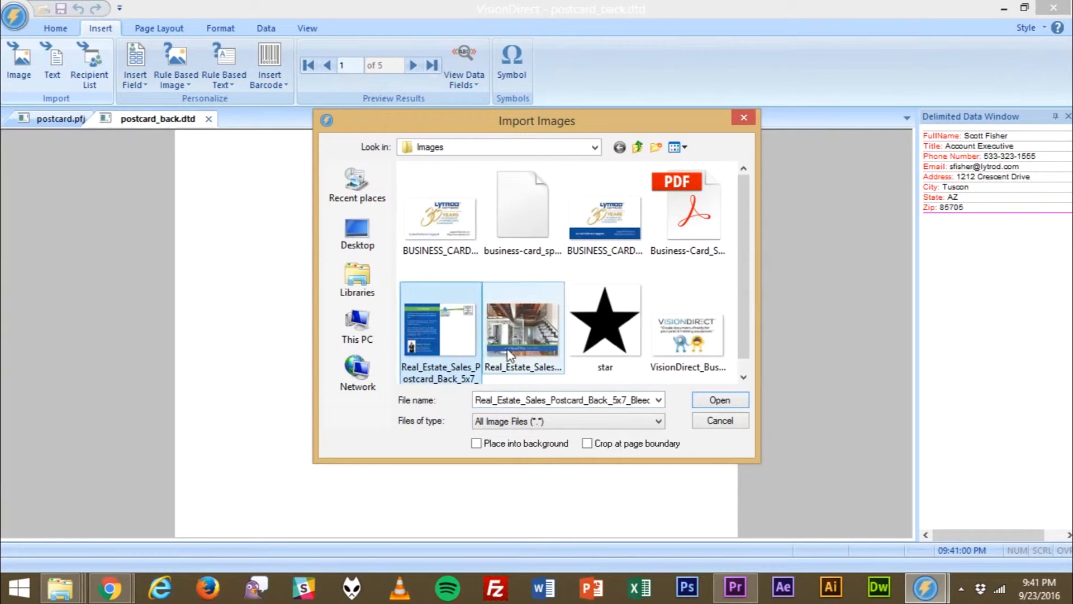
left_click(711, 401)
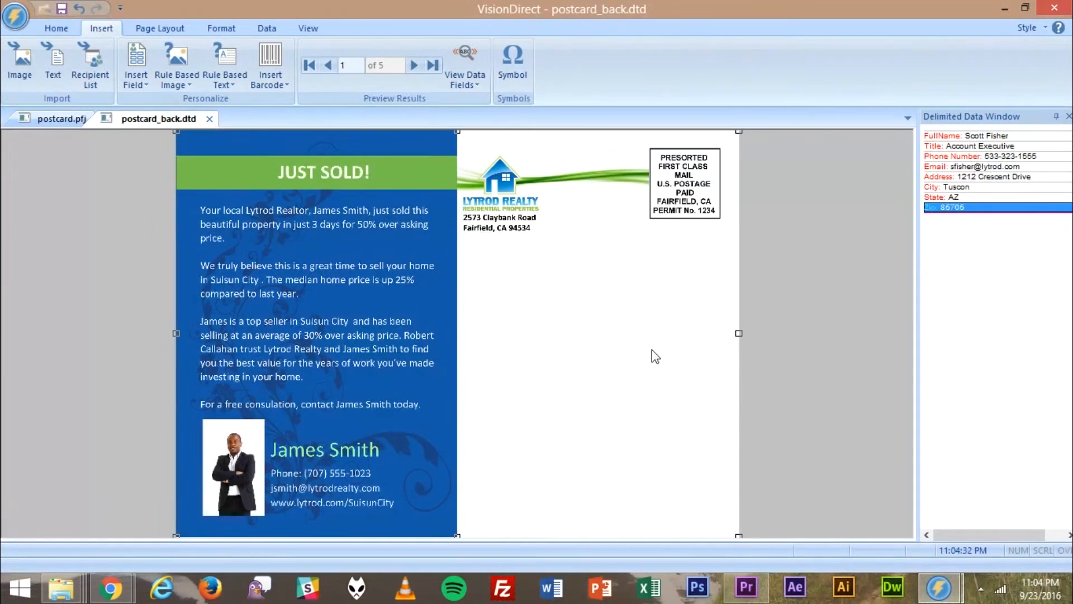
Step: Move the back page's image to the background plane
right_click(594, 323)
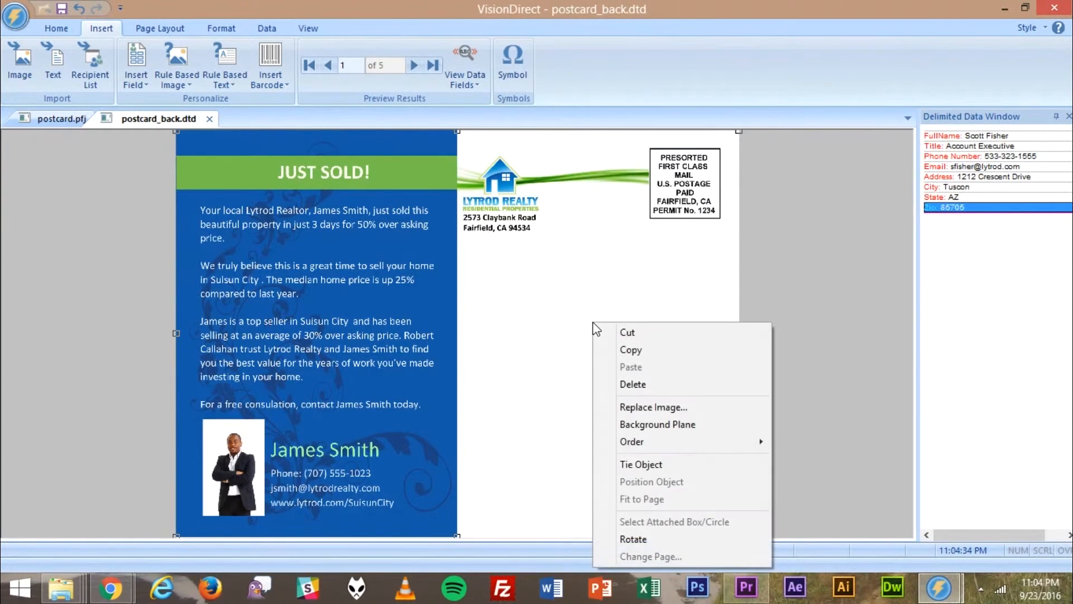
left_click(669, 424)
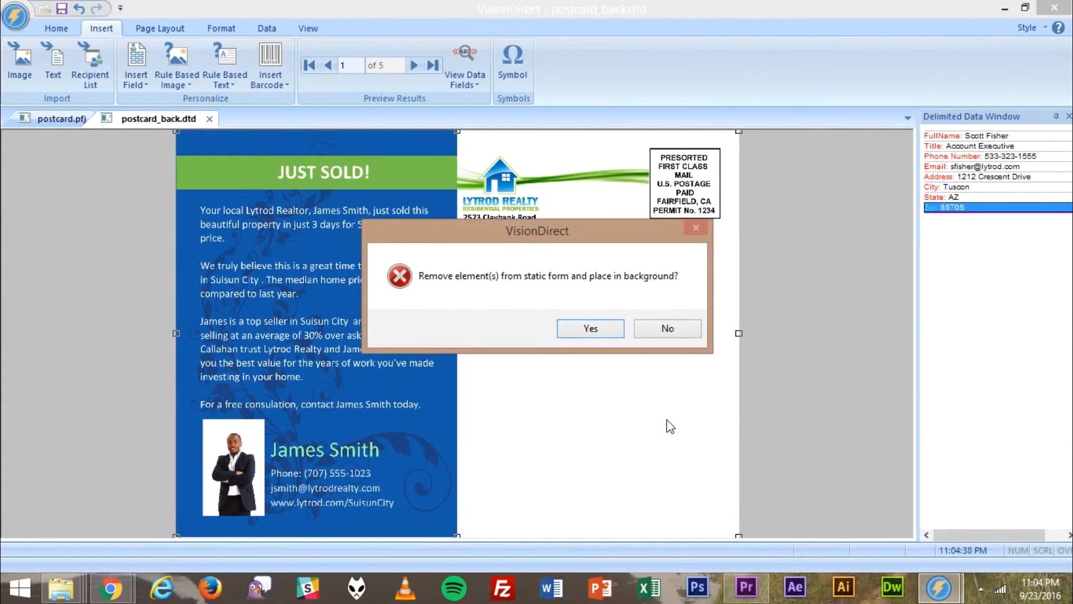
left_click(591, 329)
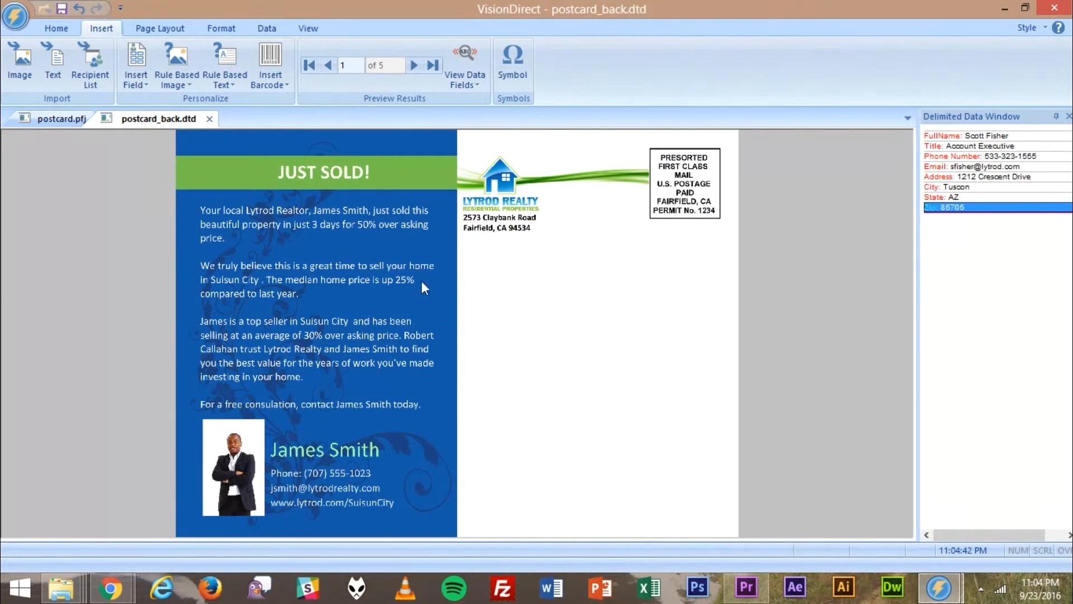
Step: Place a text box below the return address and insert the FullName and Address data fields on separate lines
left_click(64, 29)
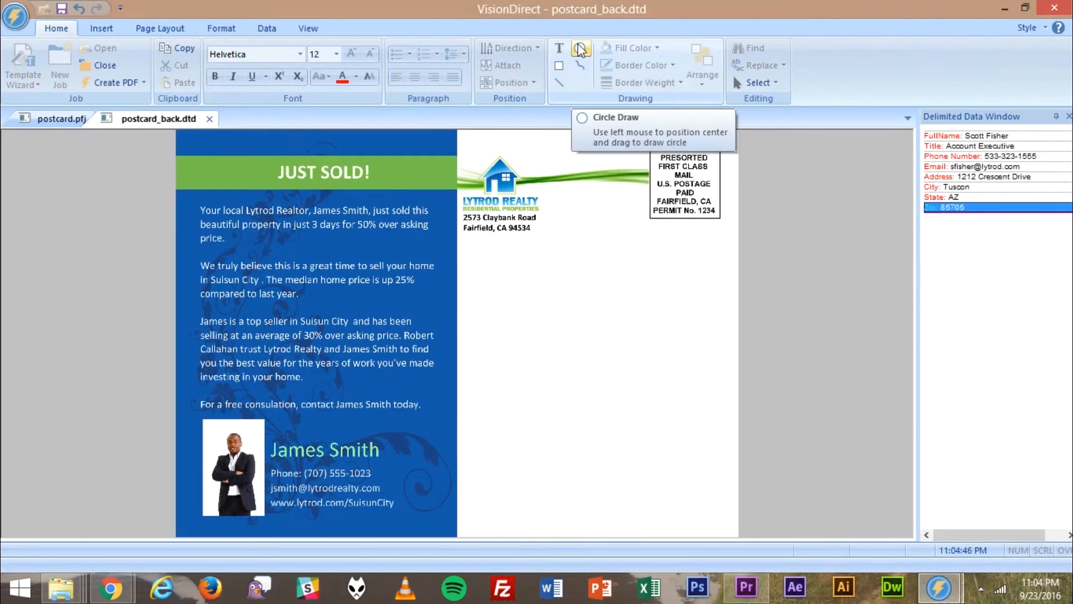
left_click(567, 49)
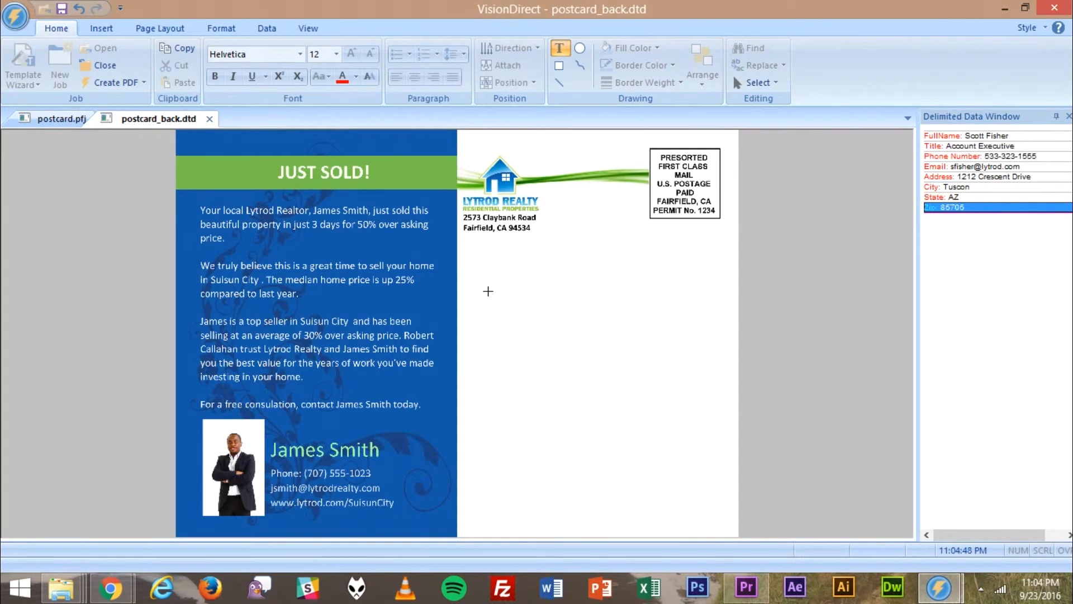
left_click(474, 297)
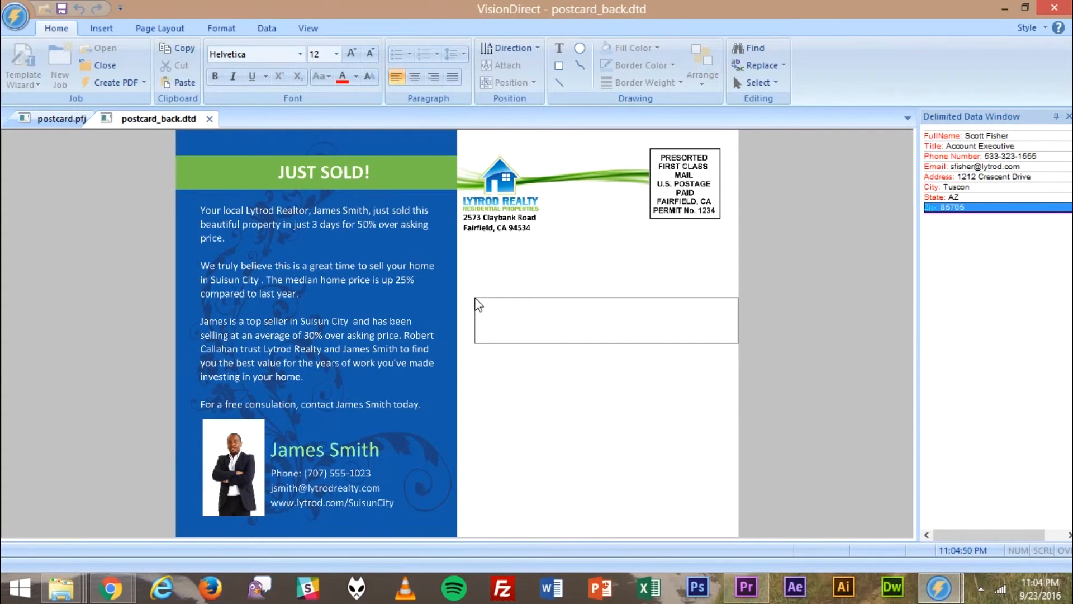
left_click_drag(946, 137, 500, 305)
key("Return")
left_click_drag(946, 177, 503, 333)
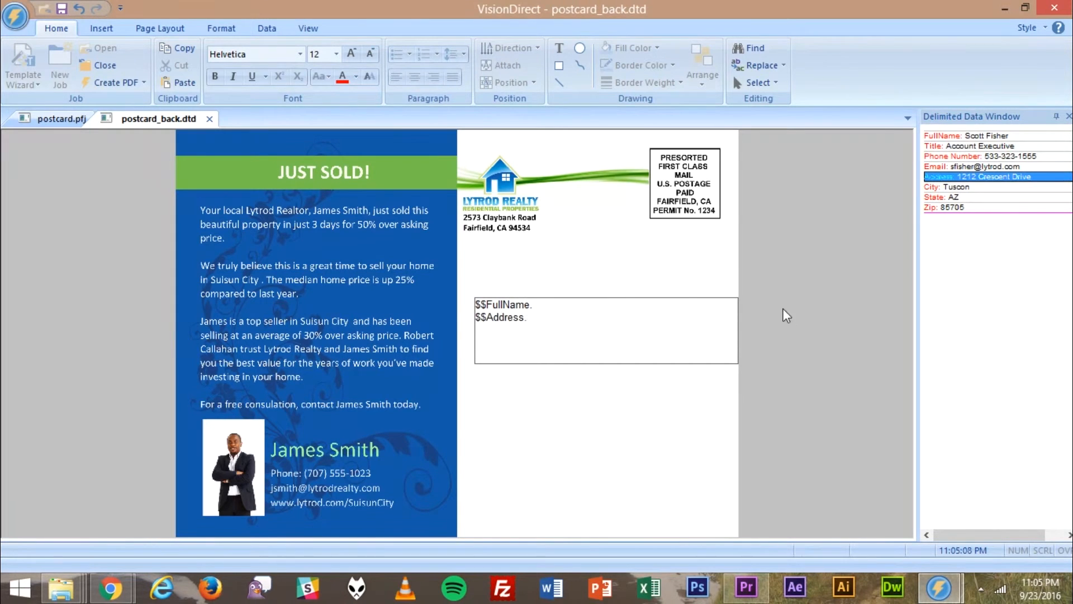
Step: Add the City, State and Zip data fields, separated by commas, as the third line of the address block
left_click_drag(930, 187, 523, 333)
type(",")
left_click_drag(933, 197, 550, 338)
type(",")
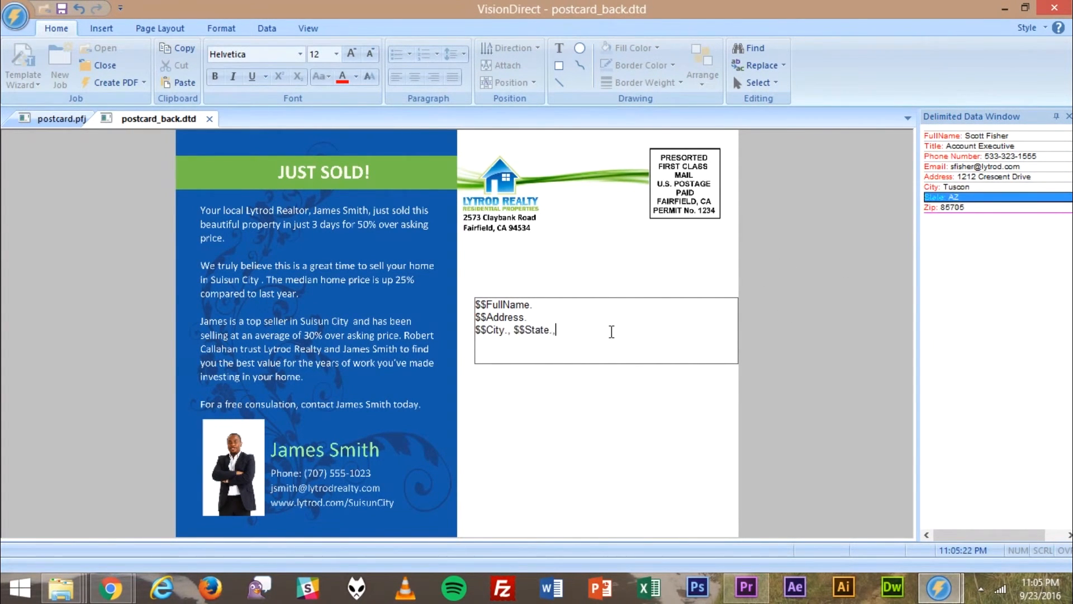
left_click_drag(933, 210, 593, 333)
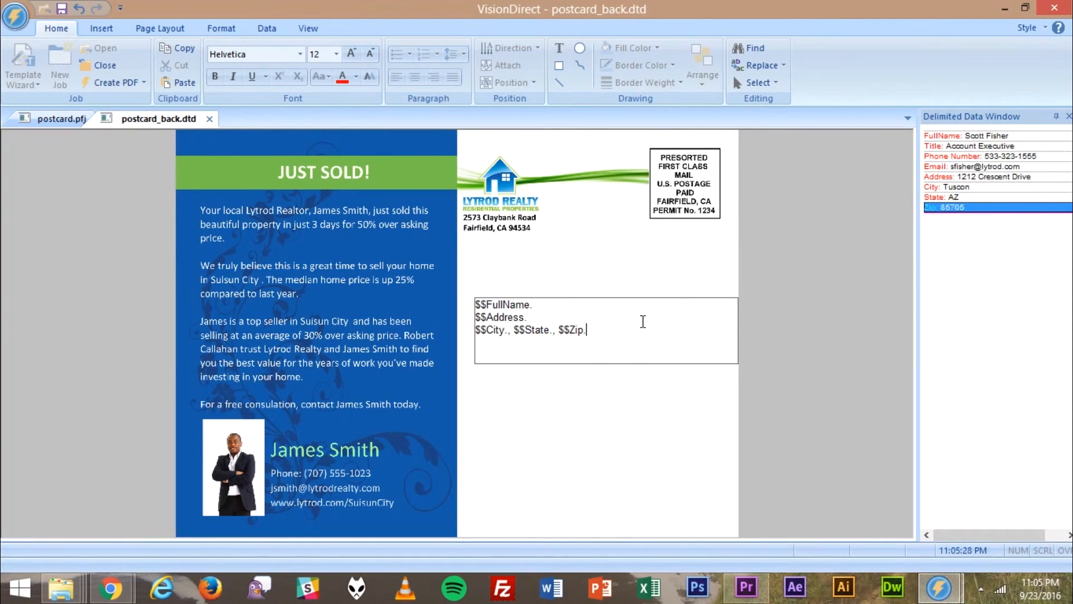
left_click(673, 277)
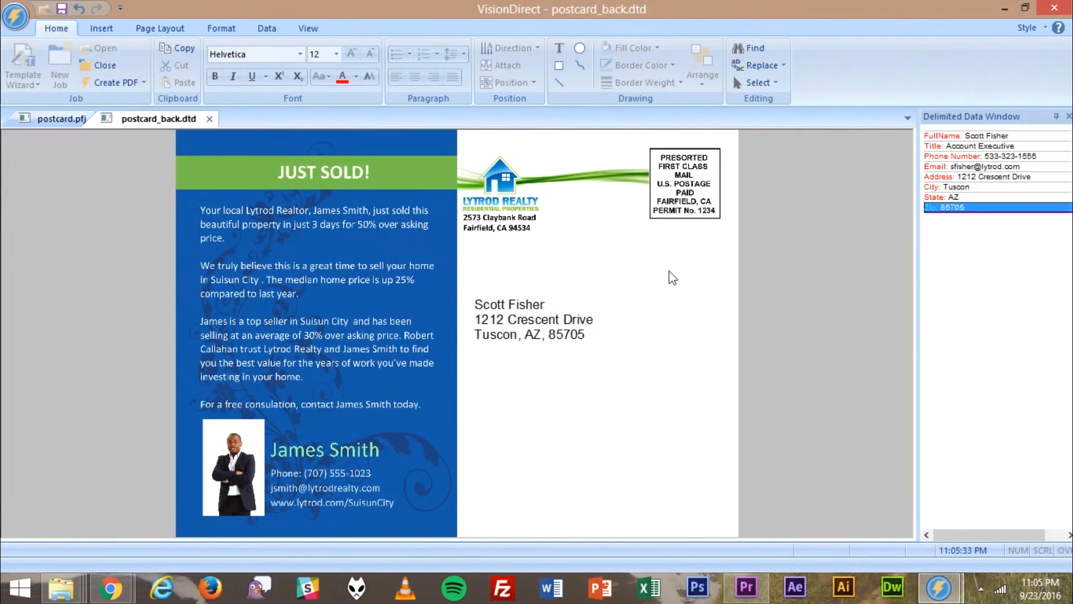
Step: Preview the address block on the postcard back with the next three data records
left_click(274, 28)
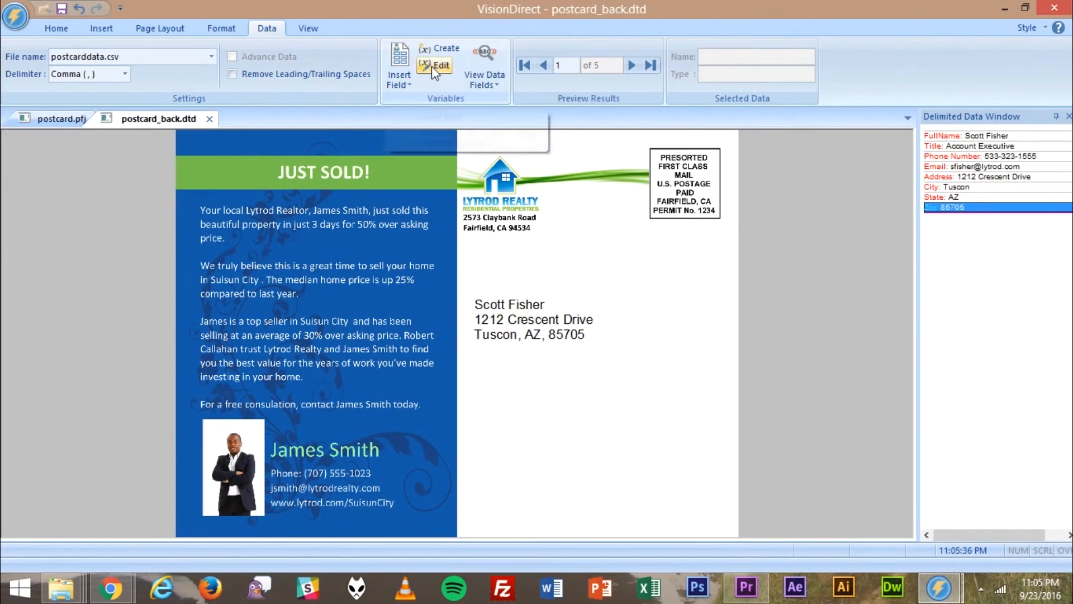
left_click(629, 65)
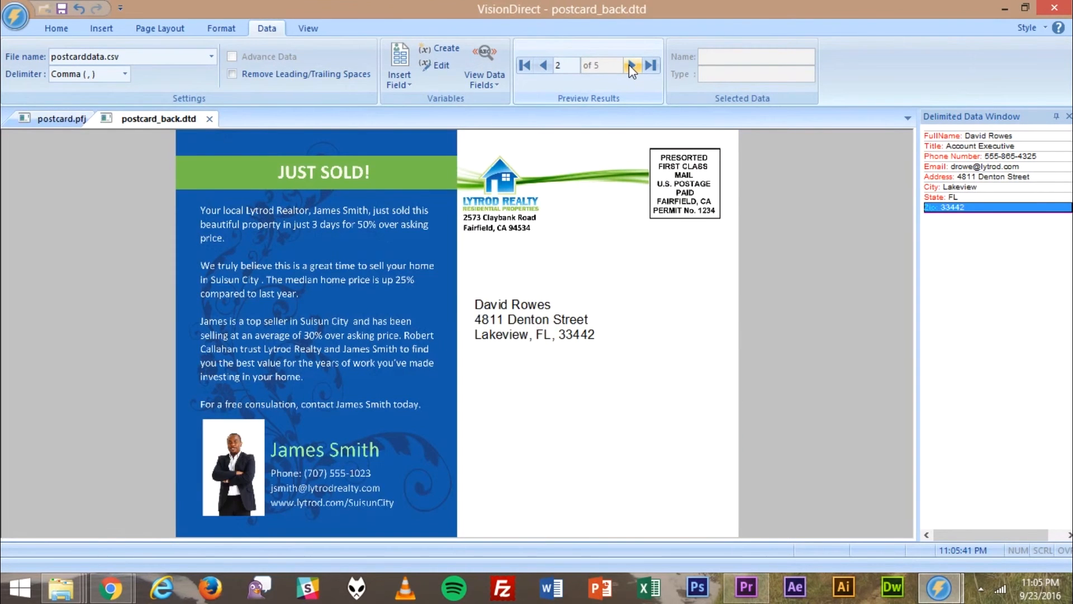
left_click(630, 65)
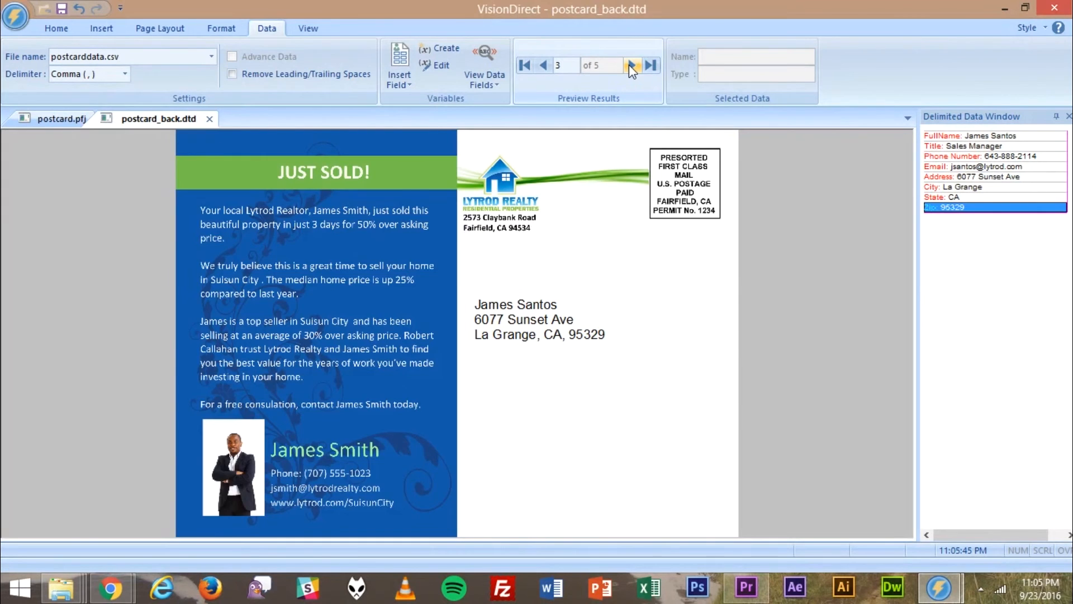
left_click(630, 64)
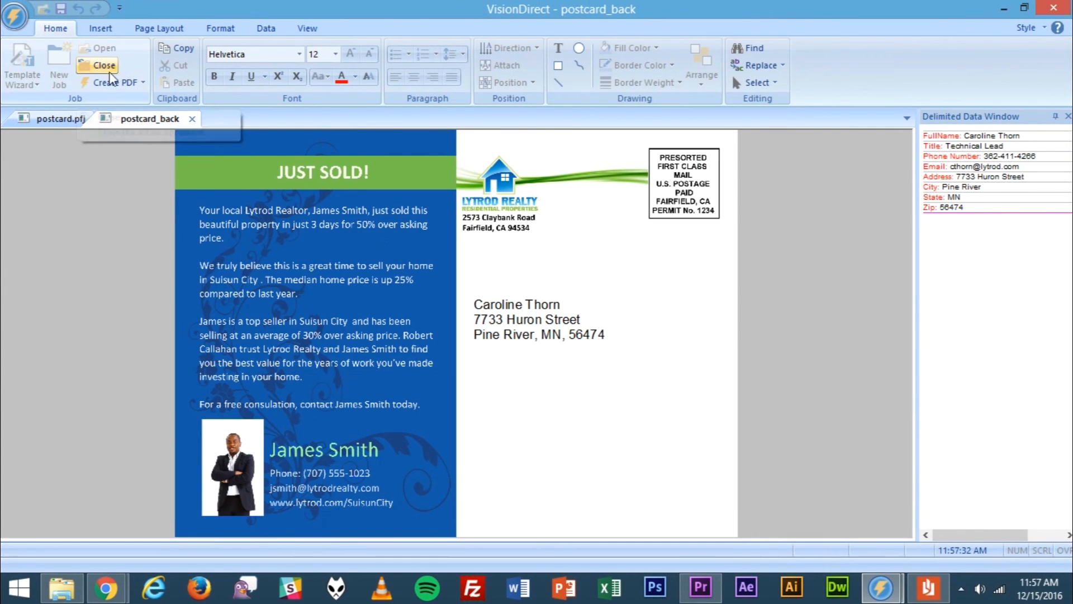
Step: Create a PDF print file of the job named postcard2 in the Output folder, with View PDF enabled
left_click(124, 85)
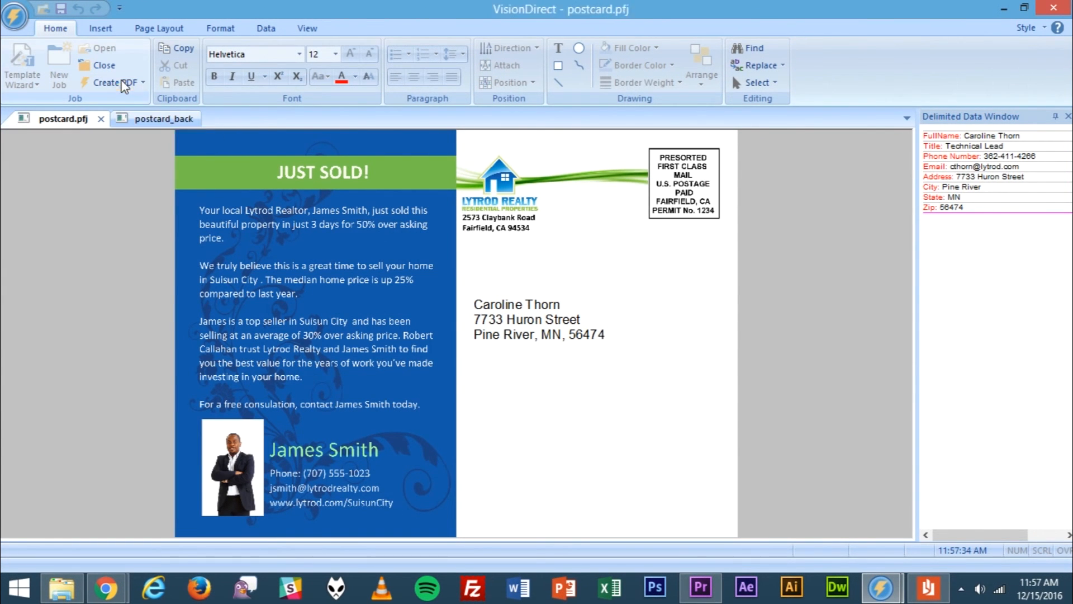
left_click(527, 398)
type("2")
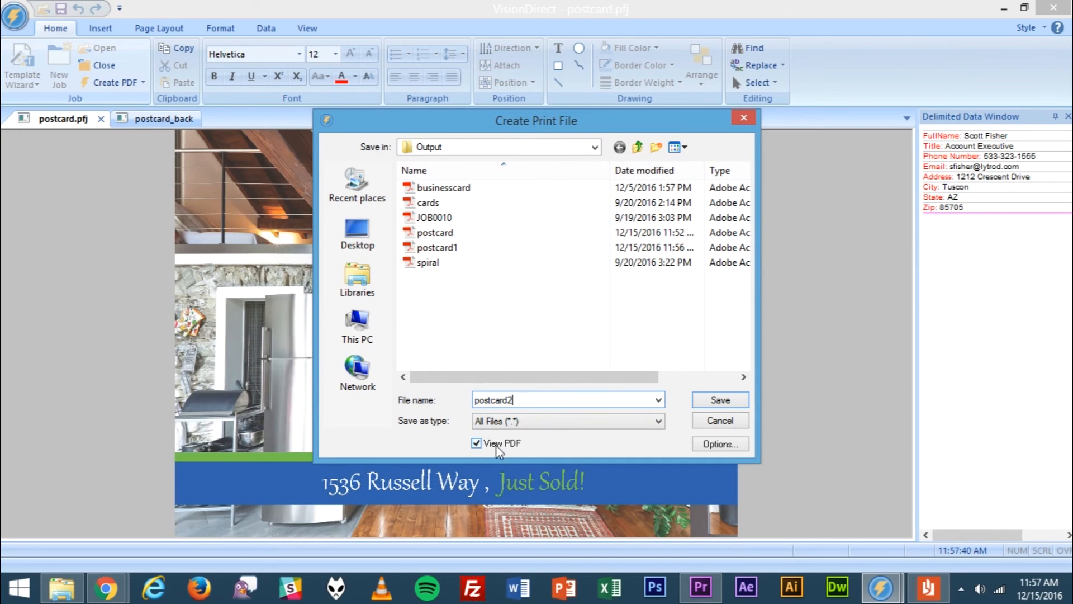
left_click(721, 402)
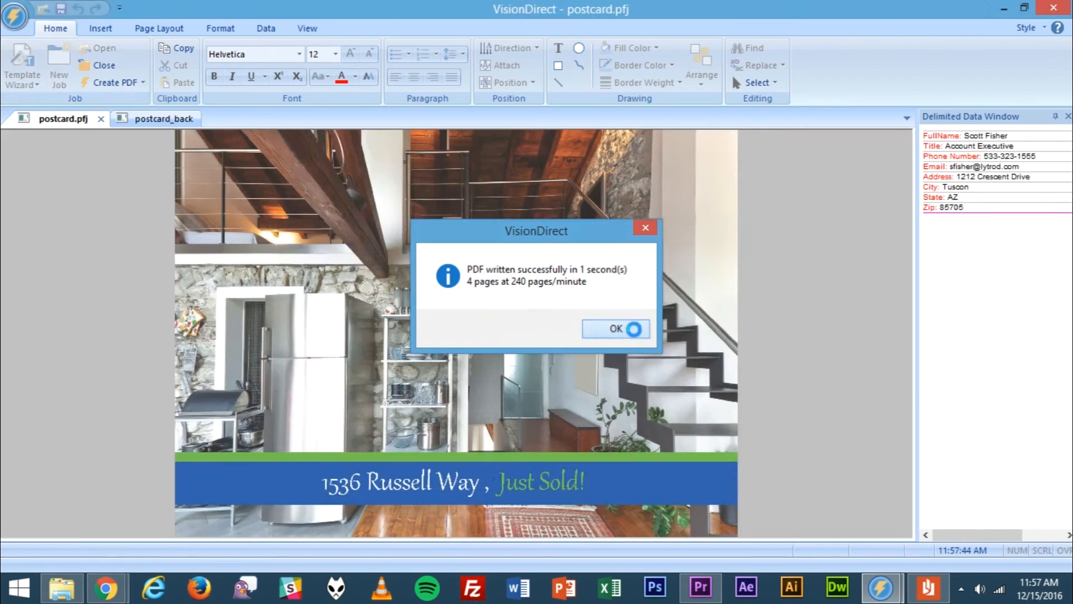
left_click(634, 330)
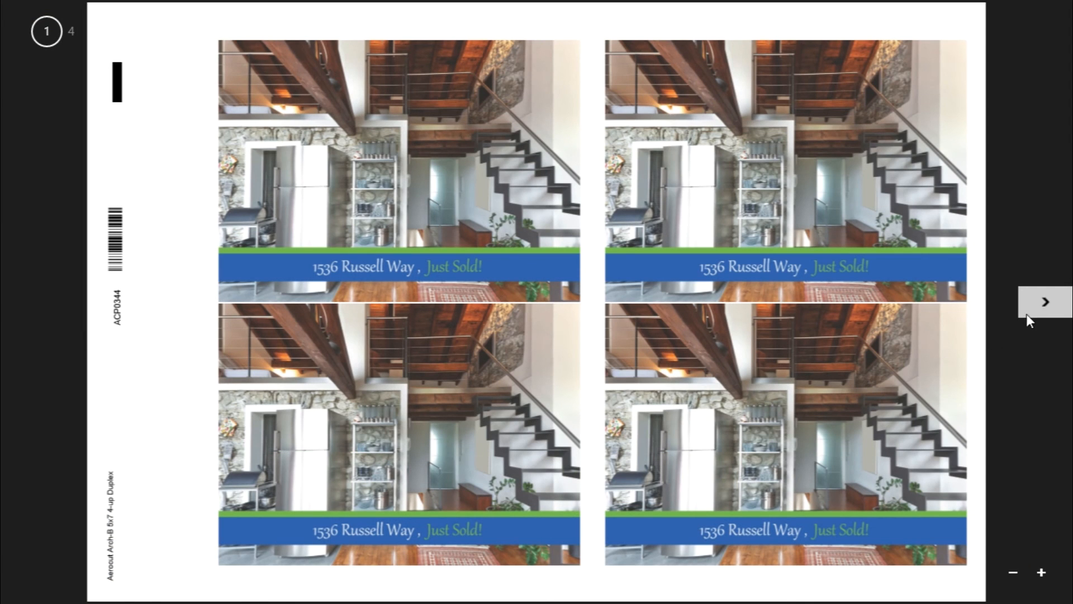
Step: Page through the created PDF to examine the imposed postcard backs and the following sheet of fronts
left_click(1043, 303)
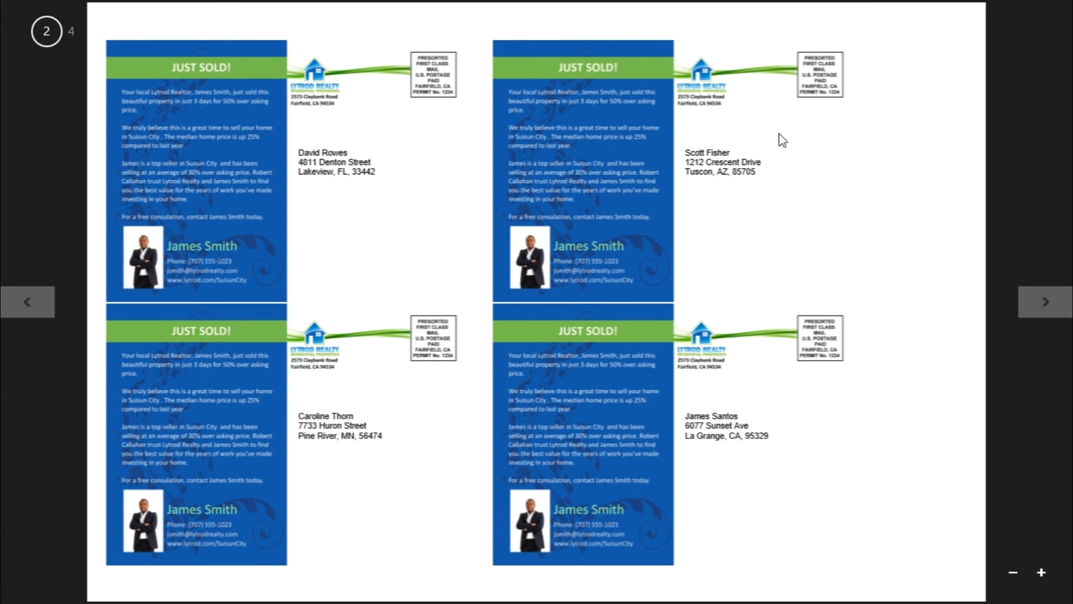
left_click(1066, 313)
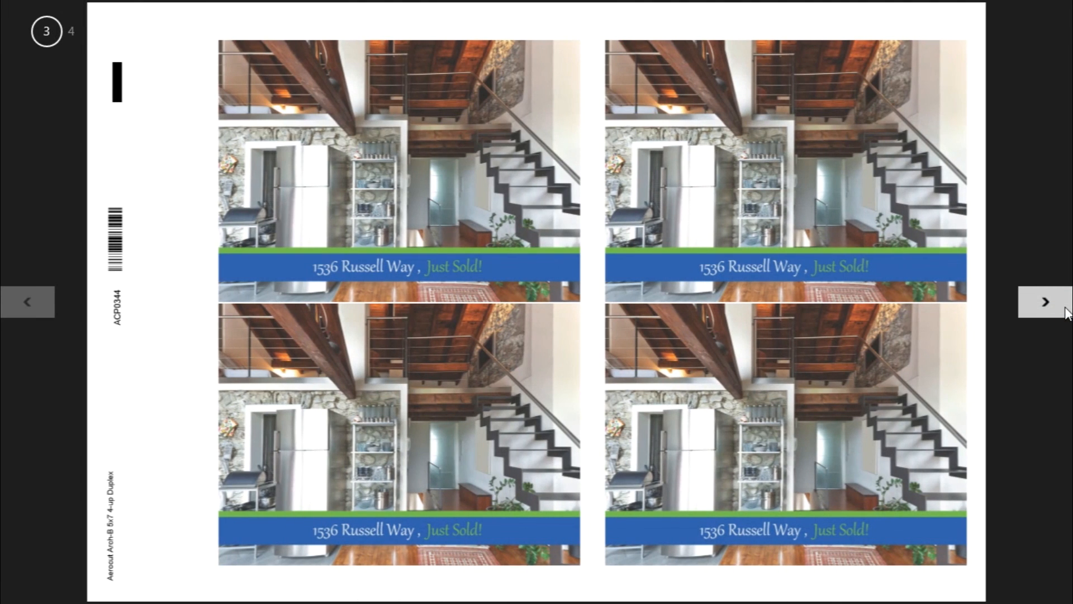